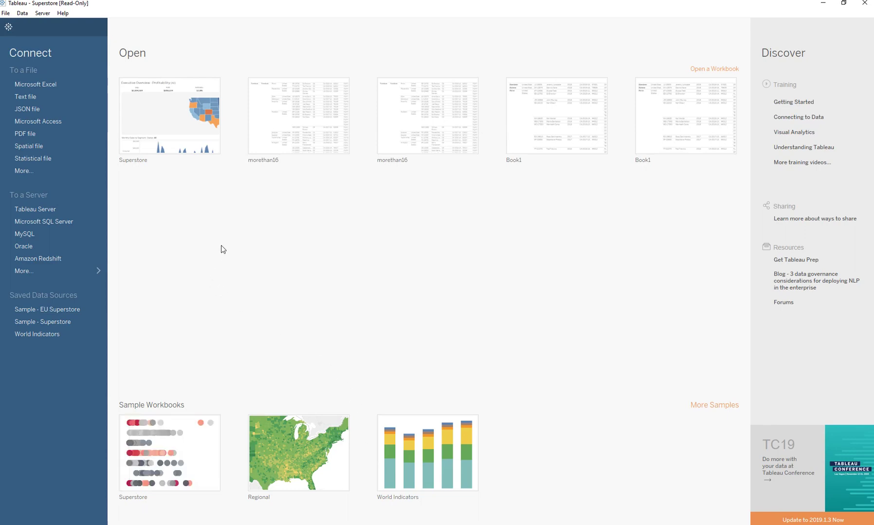
Open the Superstore workbook from Sample Workbooks on the Tableau start page.
click(181, 450)
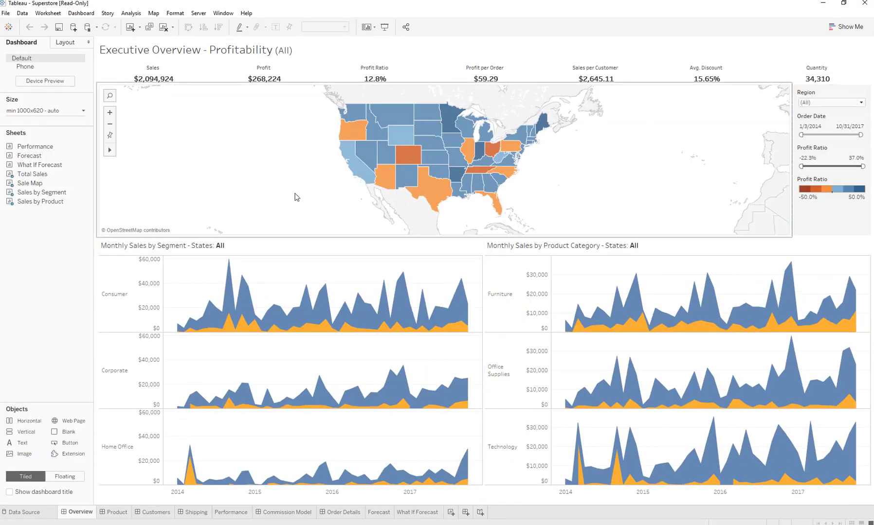
Go to the Product Drilldown dashboard after a look at Customers, and select the Sales by Product Category view.
click(116, 512)
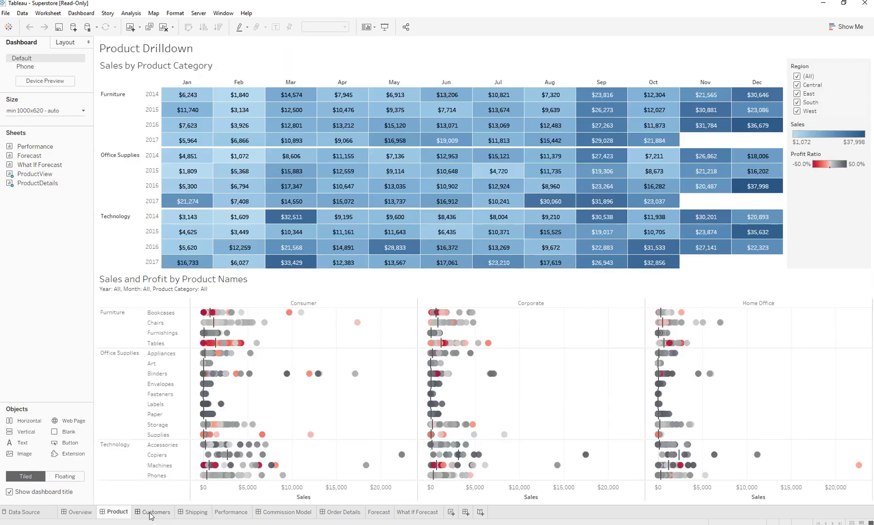
click(147, 515)
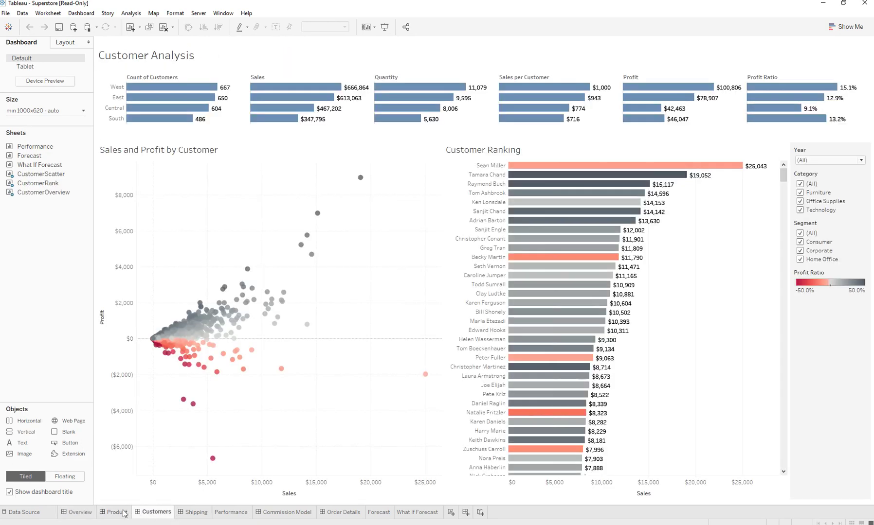
click(123, 514)
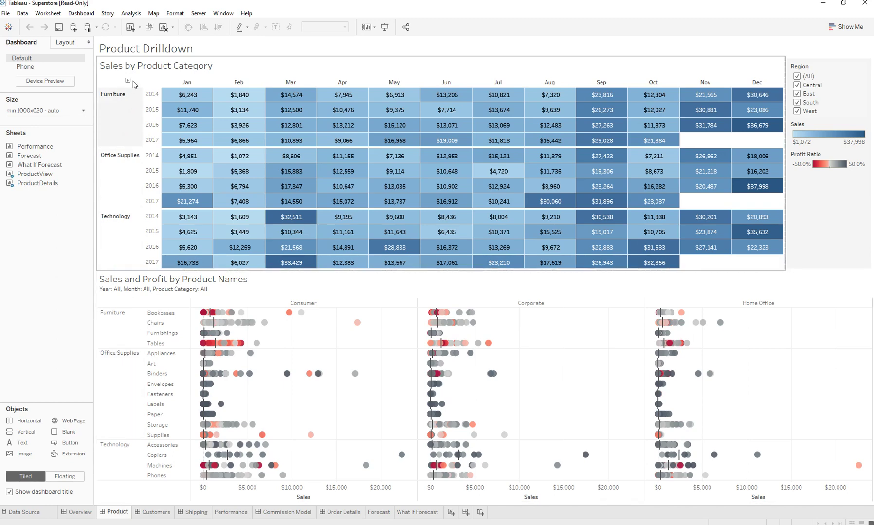
click(168, 75)
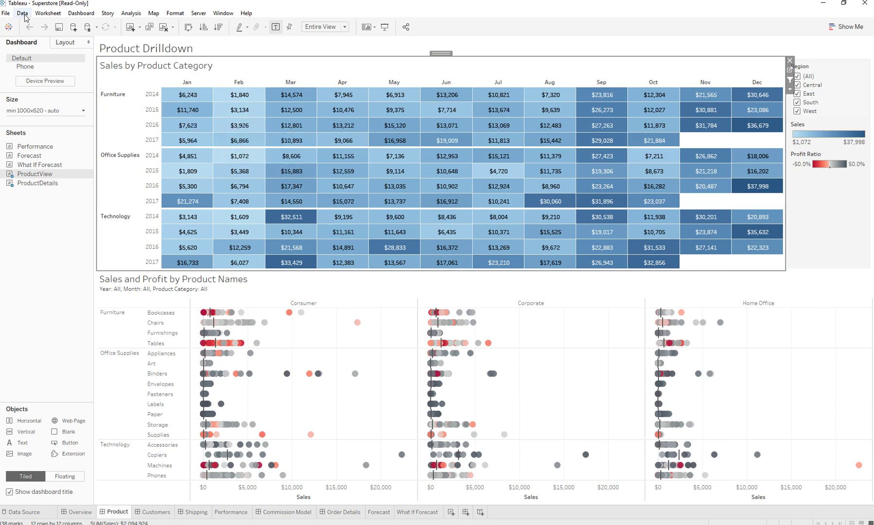
click(41, 16)
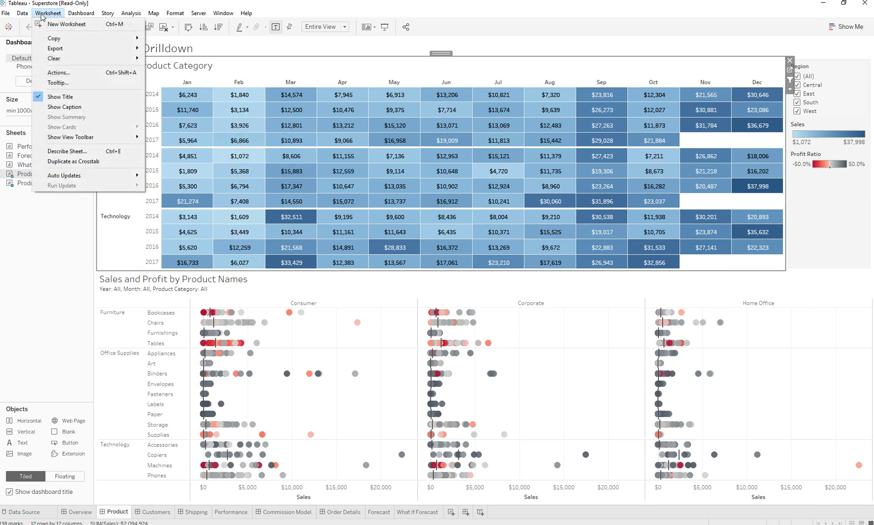
Export the Sales by Product Category heatmap to Excel as a crosstab of monthly Profit and Sales.
mouse_move(104, 50)
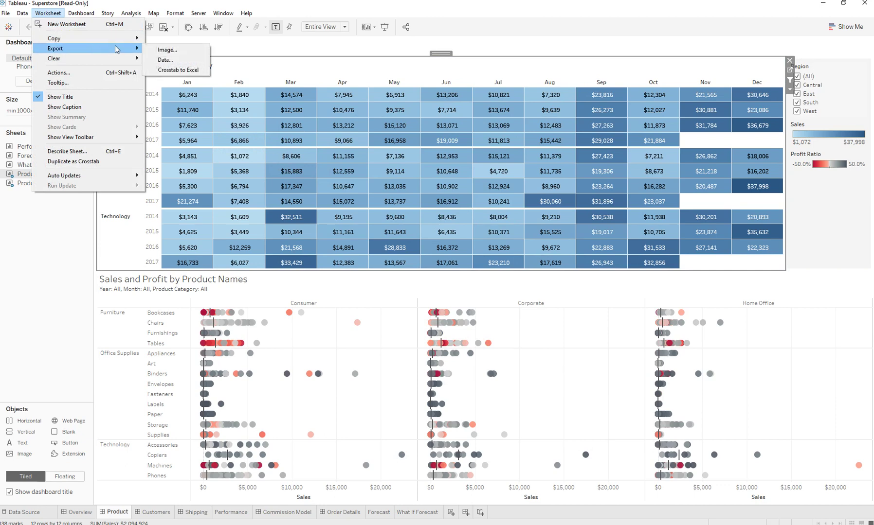
mouse_move(126, 39)
click(168, 70)
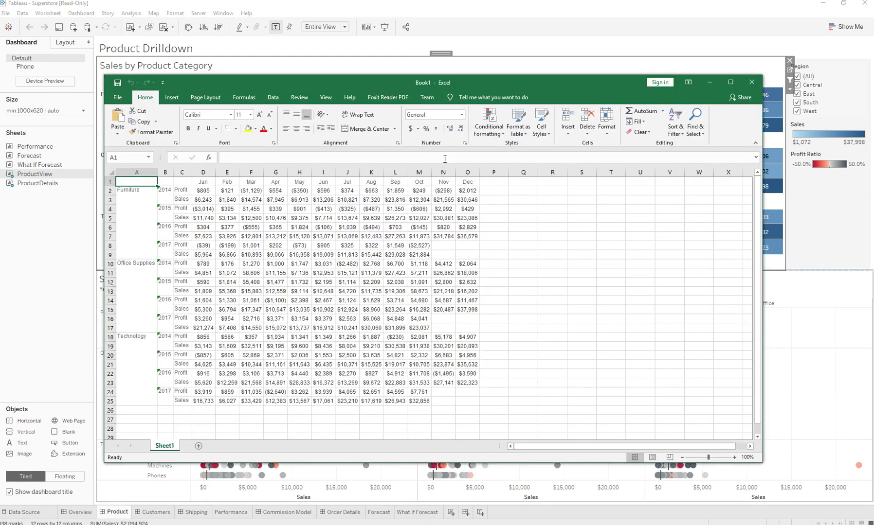
Widen the crosstab columns on Sheet1 to an equal width and add a blank Sheet2.
drag(414, 85, 403, 153)
drag(126, 240, 457, 230)
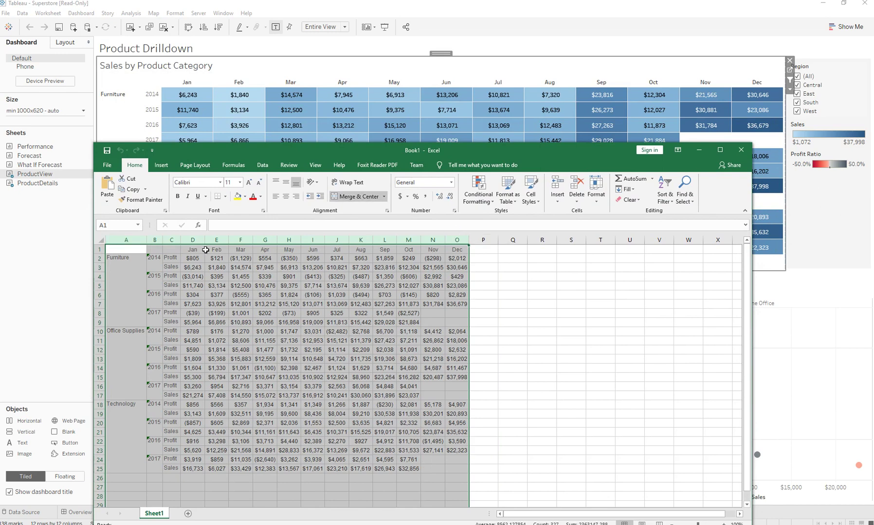
mouse_move(180, 240)
mouse_down()
mouse_move(213, 238)
mouse_move(196, 240)
mouse_up()
drag(128, 239, 730, 226)
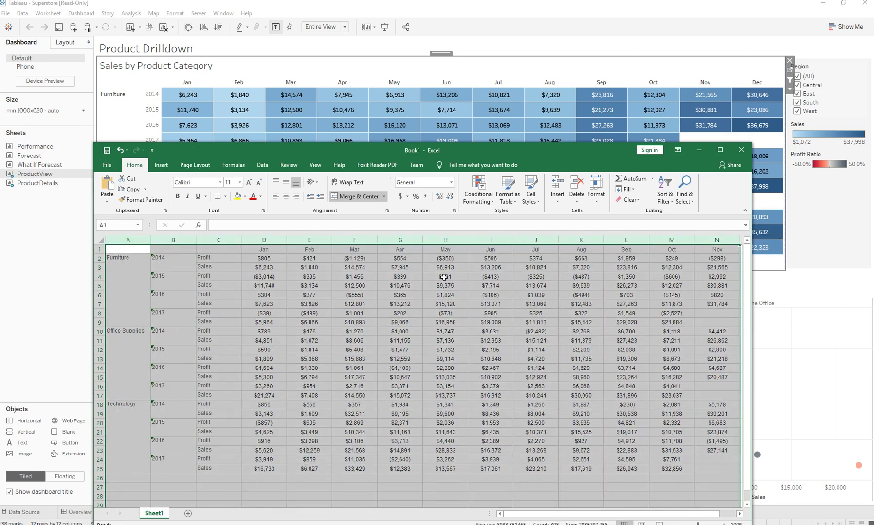
click(286, 301)
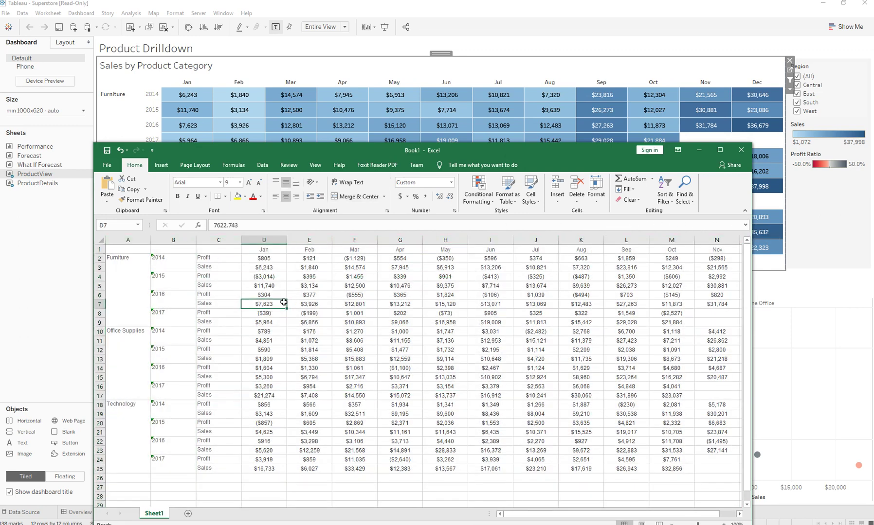
click(188, 513)
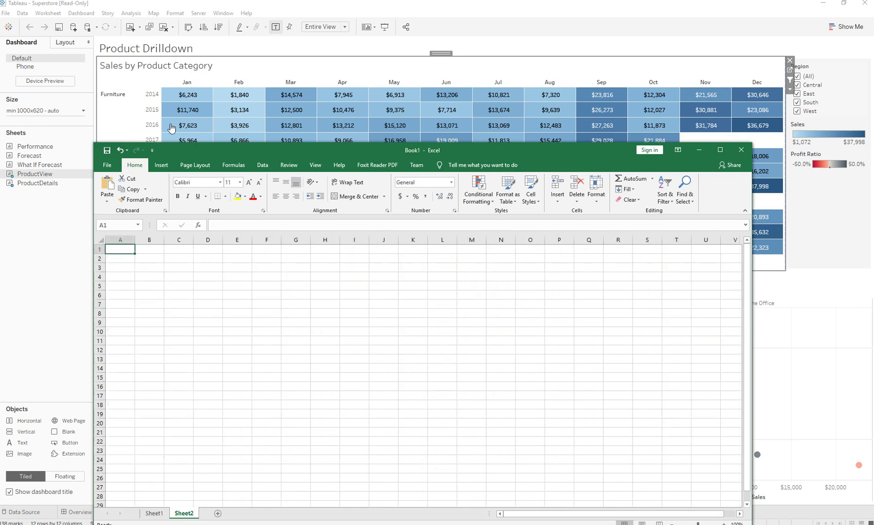
Copy the heatmap as a crosstab in Tableau and paste it at A1 on Sheet2.
click(54, 5)
click(23, 14)
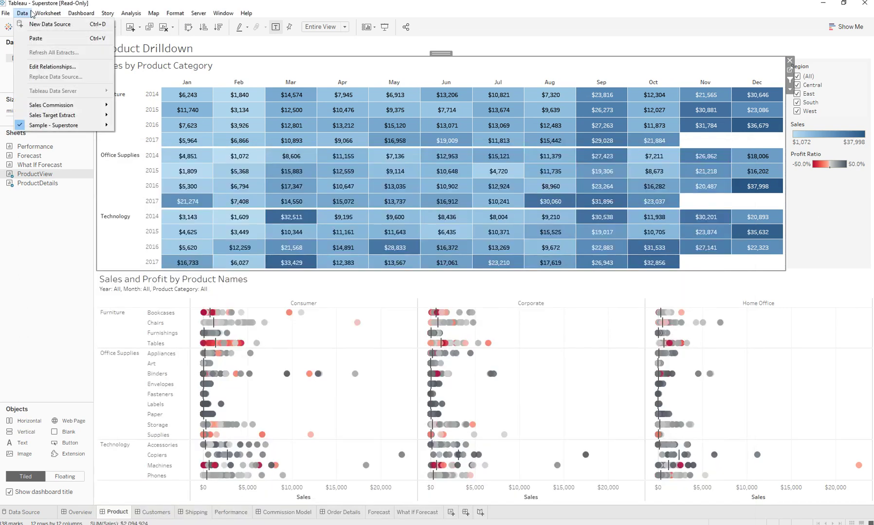
mouse_move(48, 13)
mouse_move(78, 39)
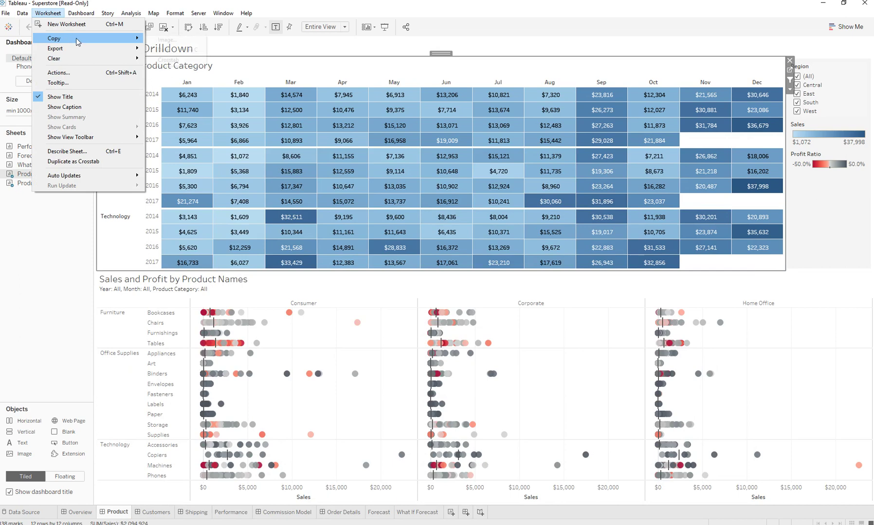
click(185, 60)
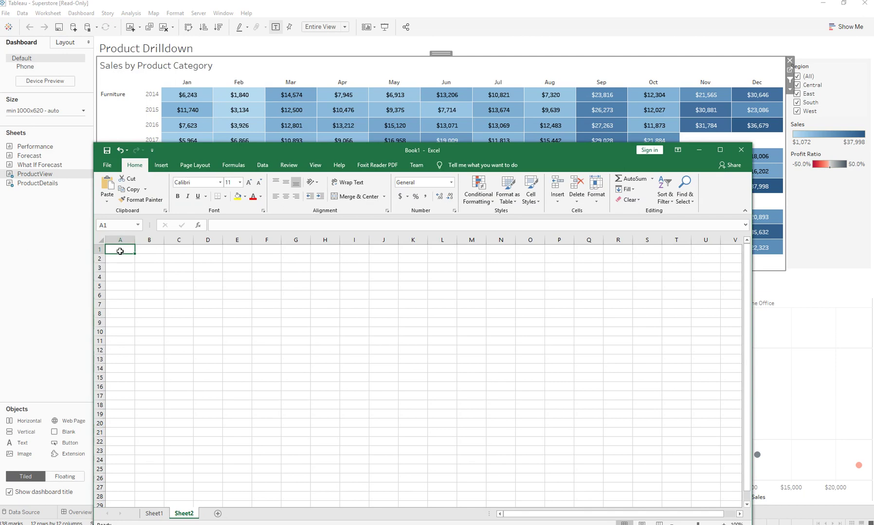
right_click(120, 251)
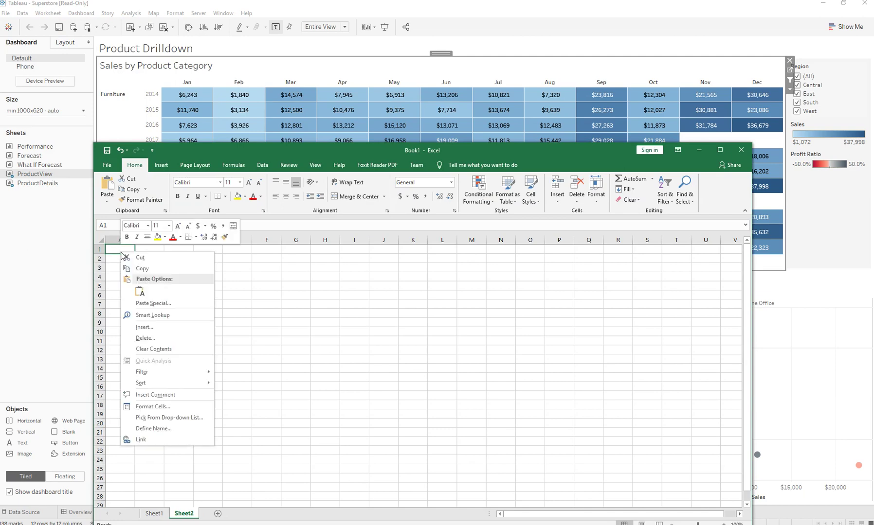
click(140, 291)
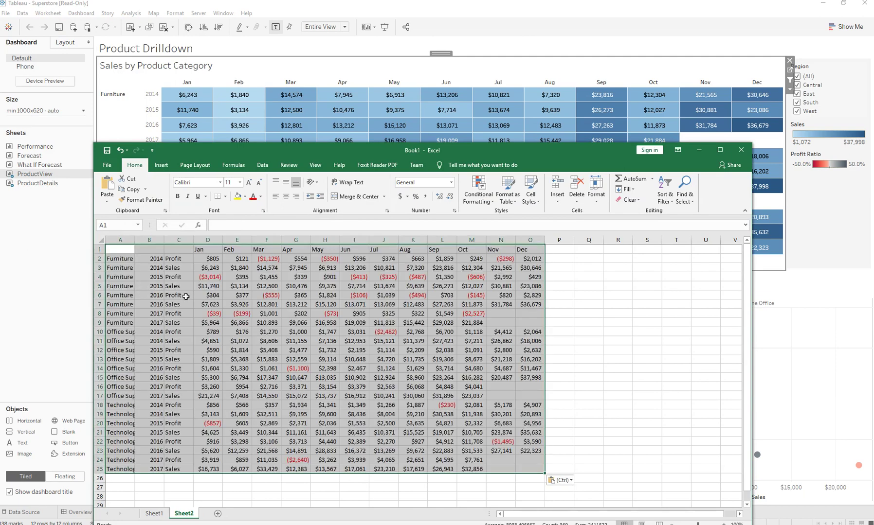
click(586, 315)
Compare the pasted rows on Sheet2 with the Sheet1 table, then add a blank Sheet3.
drag(501, 258, 504, 469)
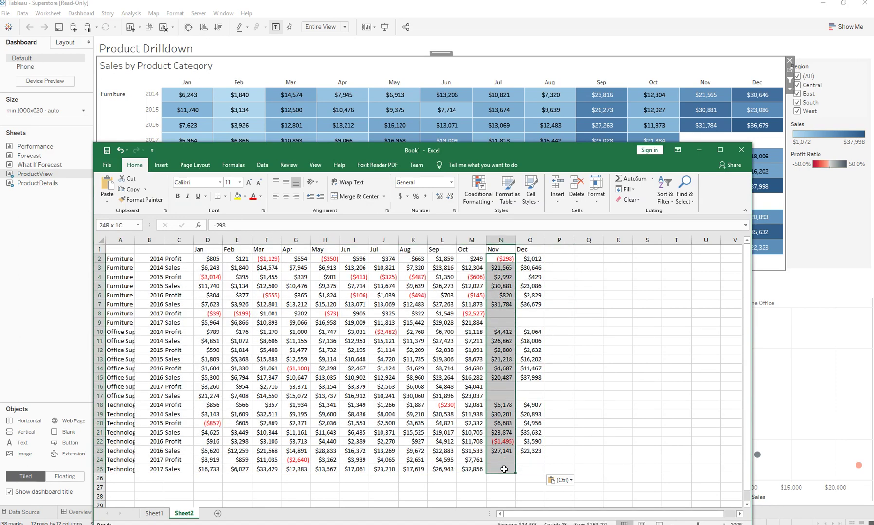
click(366, 443)
click(154, 514)
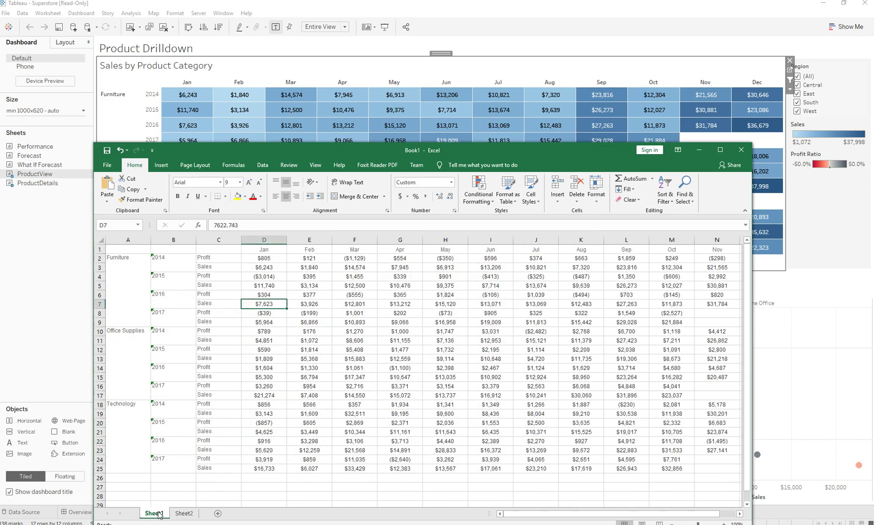
click(184, 514)
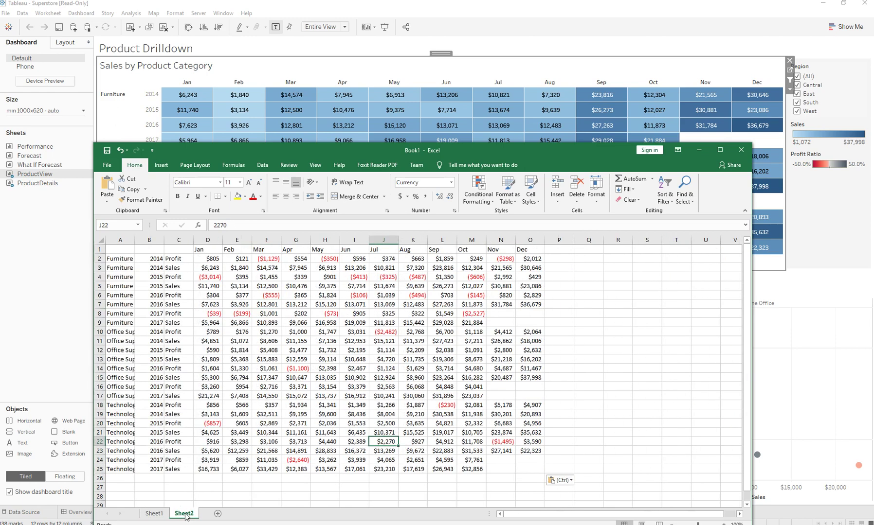
click(157, 514)
click(176, 513)
click(217, 513)
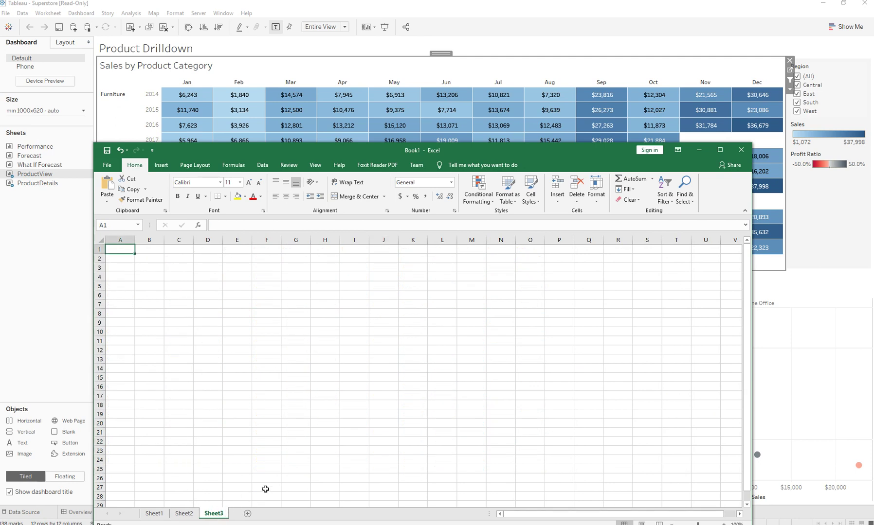
In Tableau, close the Worksheet menu without a choice and select the Sales and Profit by Product Names view.
click(382, 3)
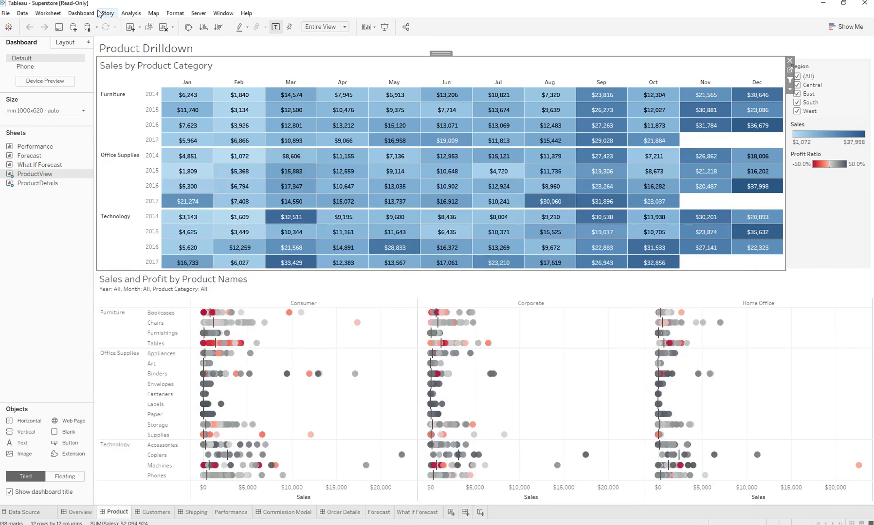
click(22, 13)
mouse_move(39, 9)
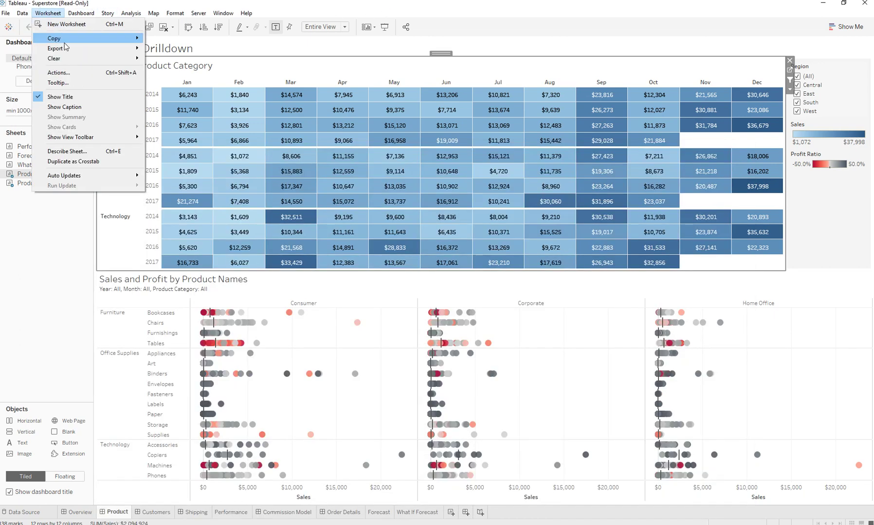
mouse_move(80, 39)
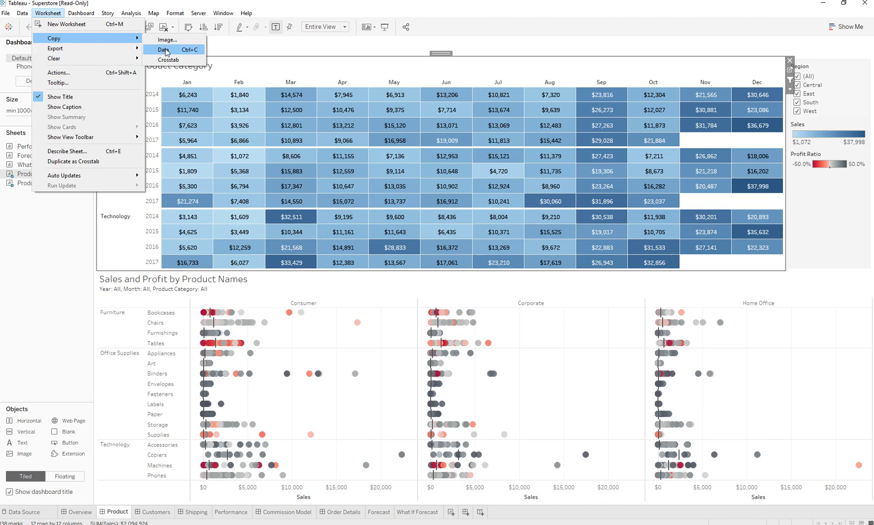
mouse_move(125, 49)
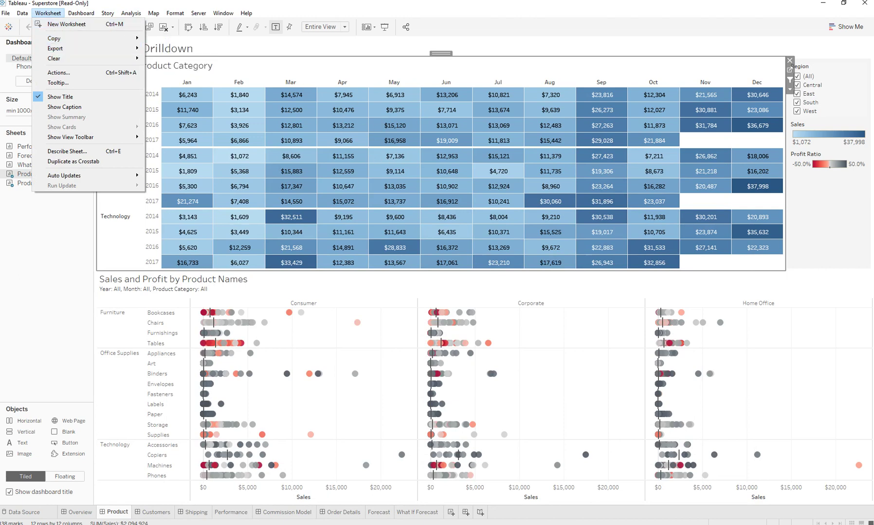
click(279, 287)
click(278, 287)
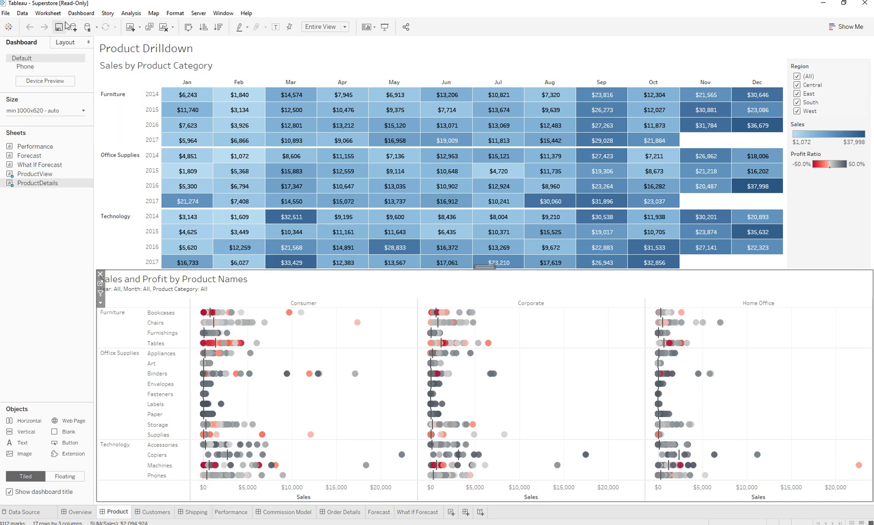
Copy the Sales and Profit by Product Names view as an image with Title, View and Color Legend, Caption off.
click(23, 13)
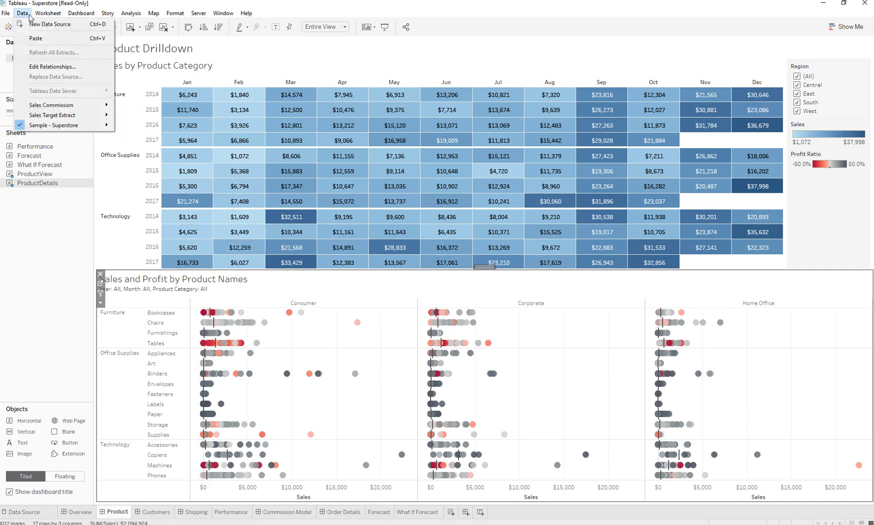
mouse_move(43, 15)
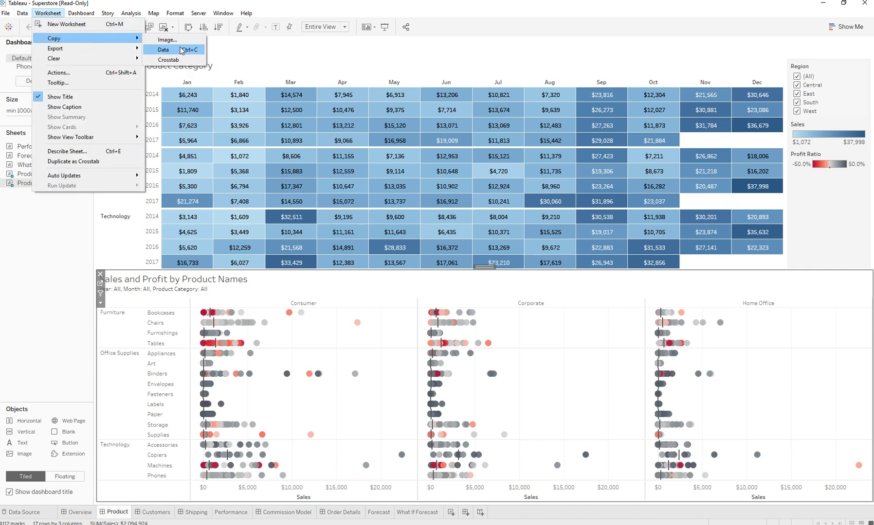
click(168, 40)
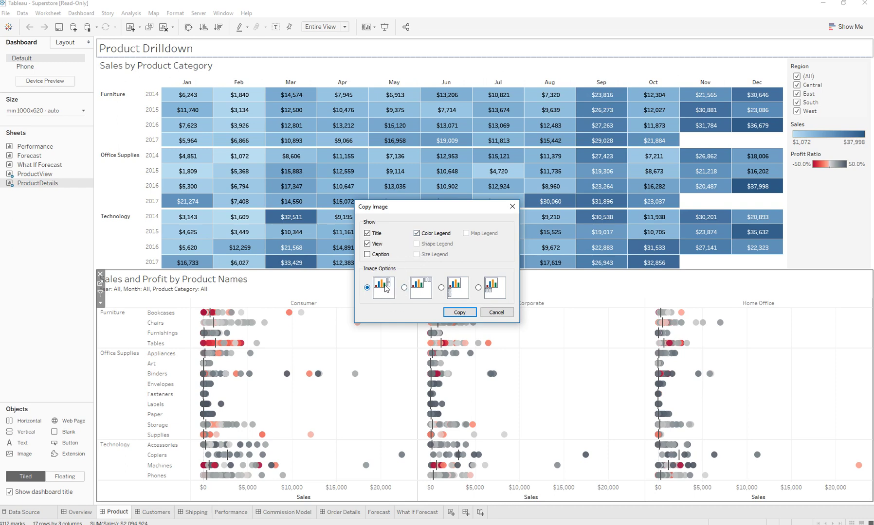
click(455, 313)
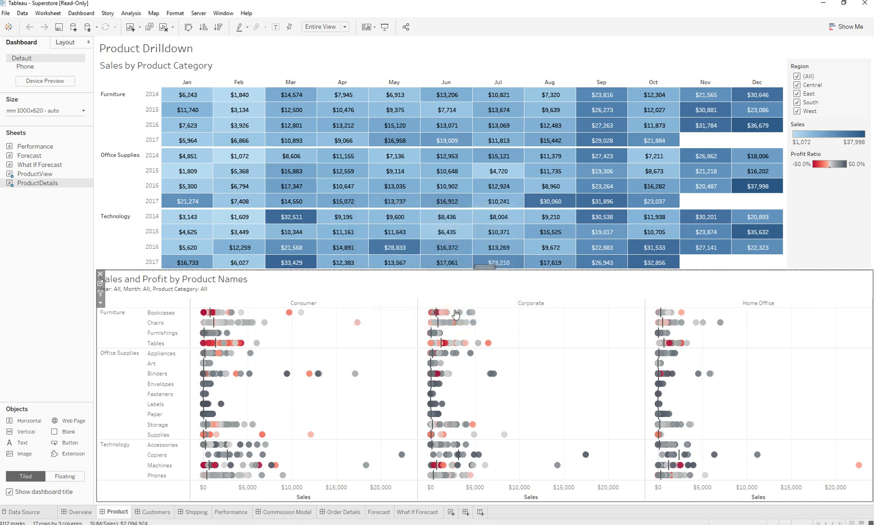
Start a blank PowerPoint presentation, close Document Recovery, and paste the chart image onto slide 1.
key(super)
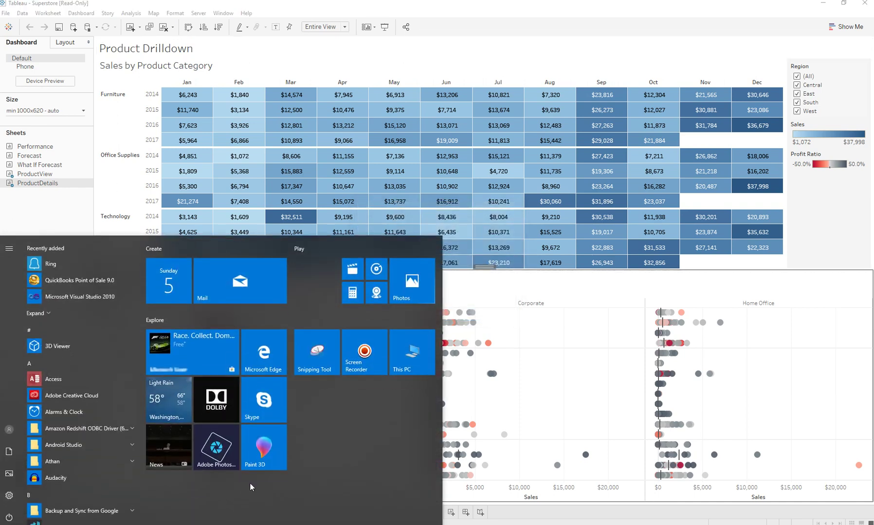
key(super)
key(Return)
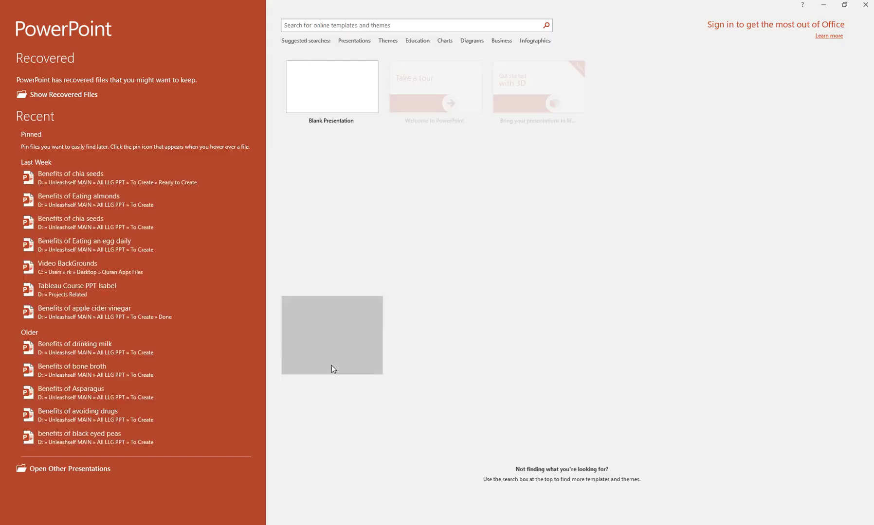
click(338, 87)
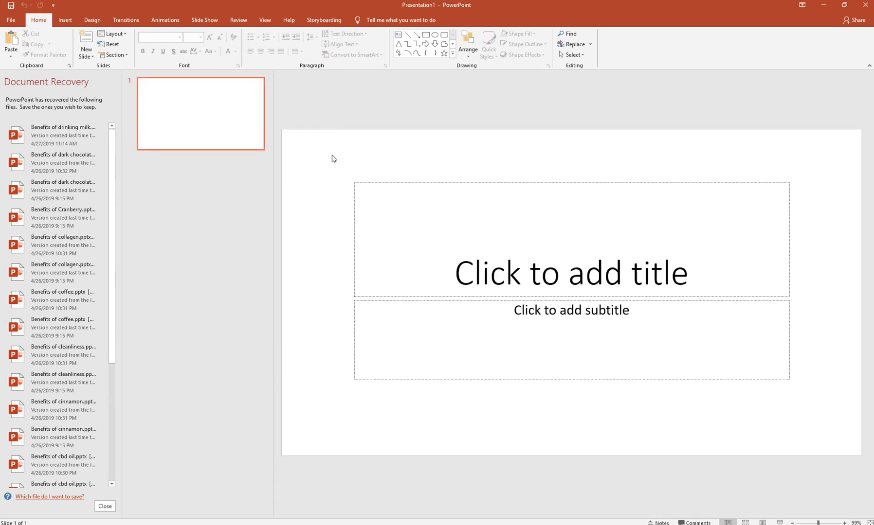
click(105, 506)
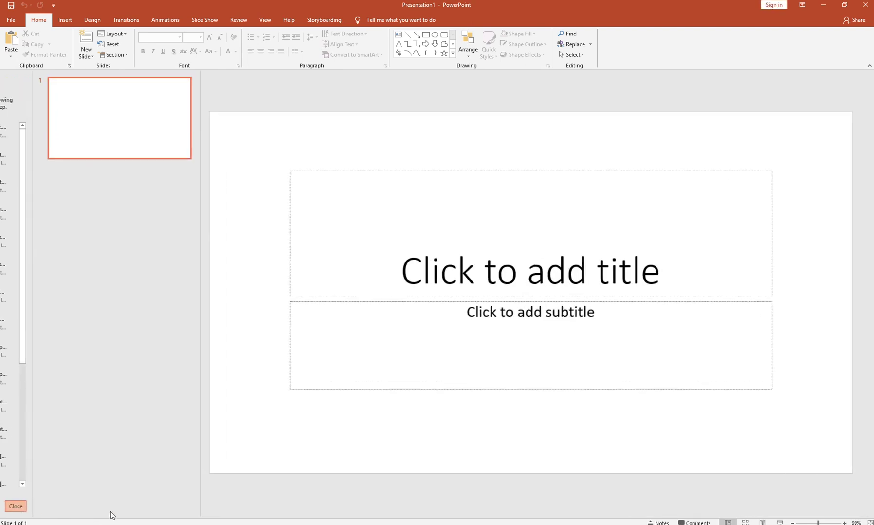
key(ctrl+v)
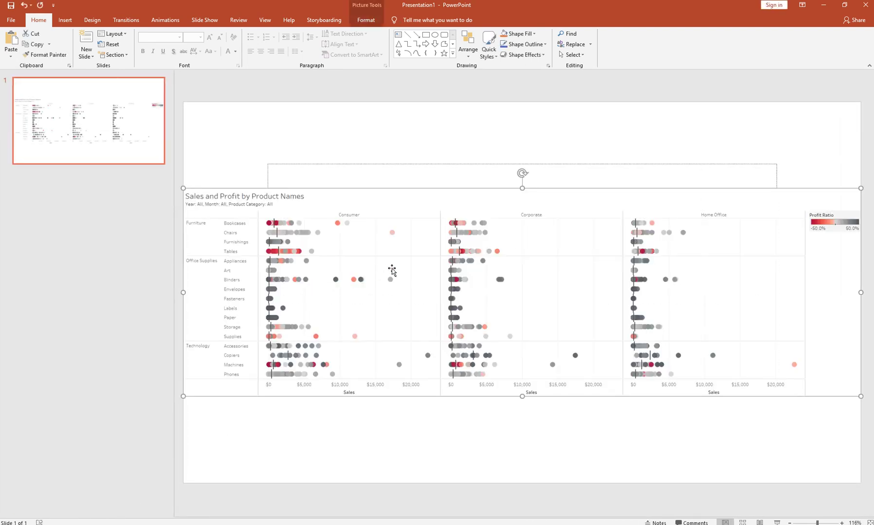
Move the pasted chart higher on the slide, undoing an accidental stretch.
drag(456, 278, 447, 180)
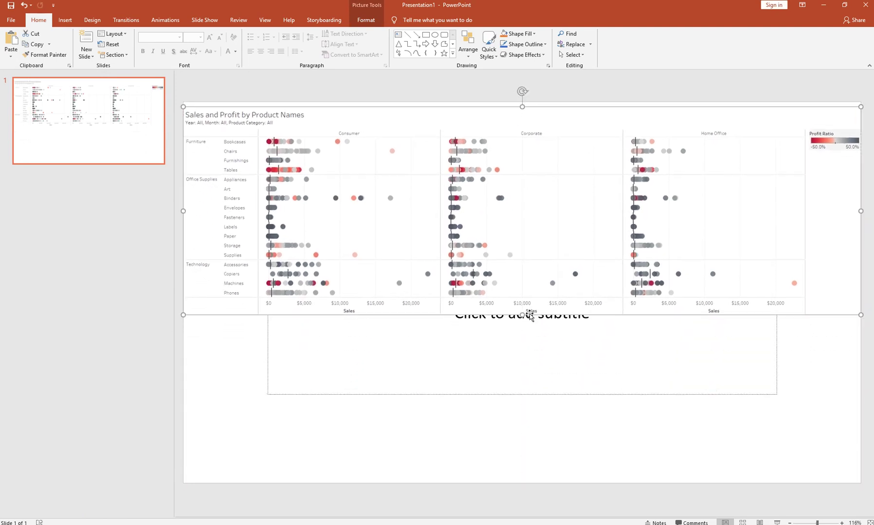
drag(522, 314, 529, 448)
key(ctrl+z)
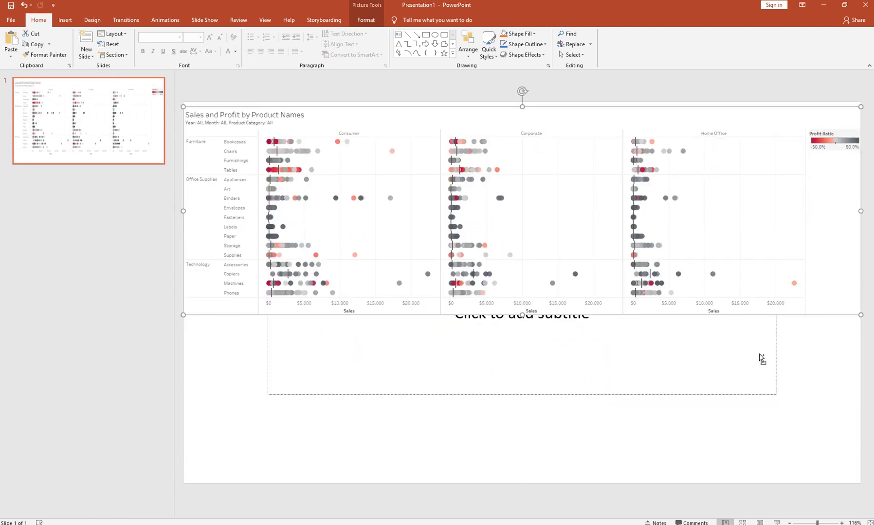
drag(860, 314, 869, 313)
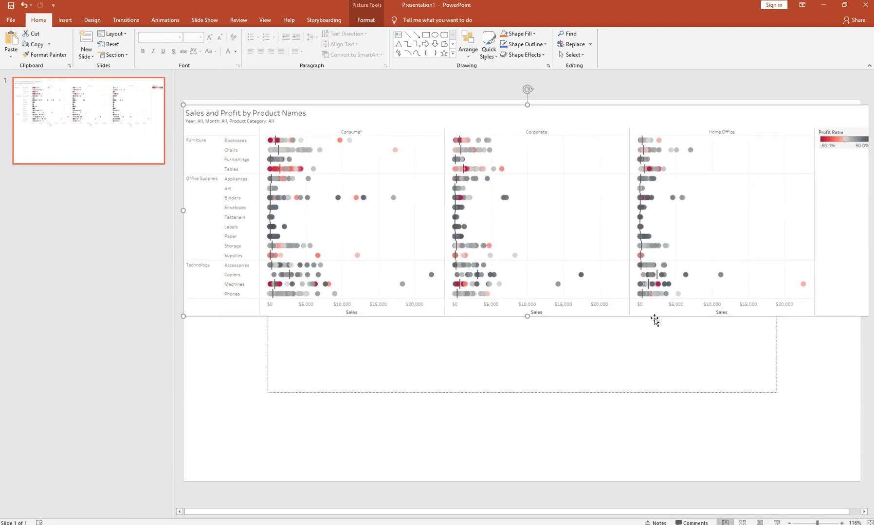
Crop the chart to the Consumer and Corporate panels, removing Home Office and the legend, and centre it.
double_click(702, 248)
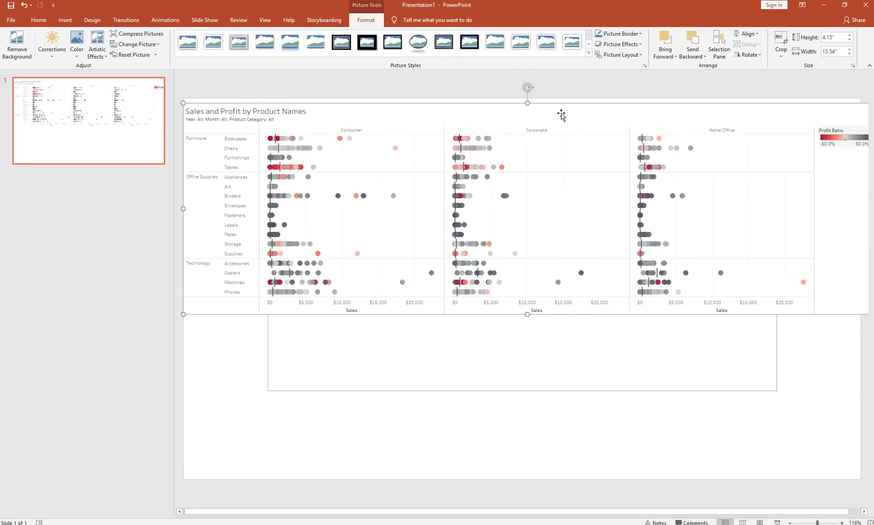
click(778, 38)
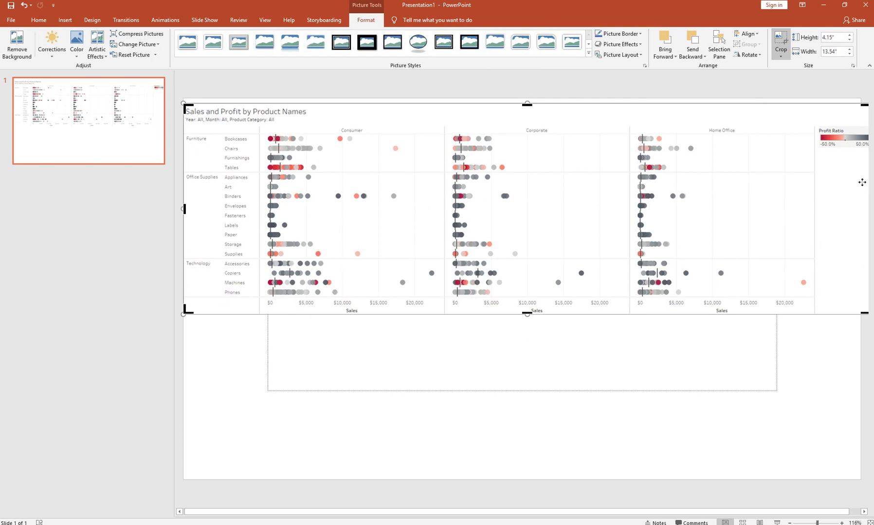
drag(858, 313, 626, 313)
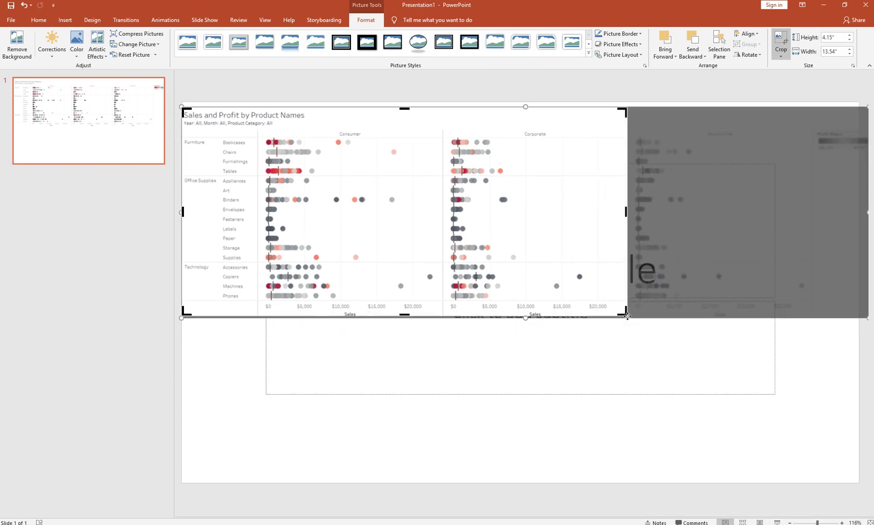
click(674, 389)
click(452, 220)
drag(451, 220, 525, 269)
key(alt+Tab)
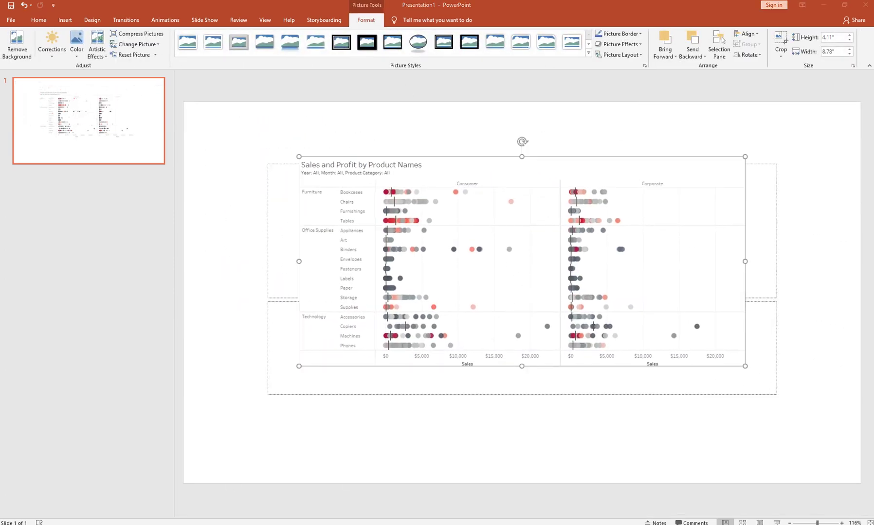
Copy the Sales by Product Category heatmap as an image with its title, then return to PowerPoint.
click(126, 74)
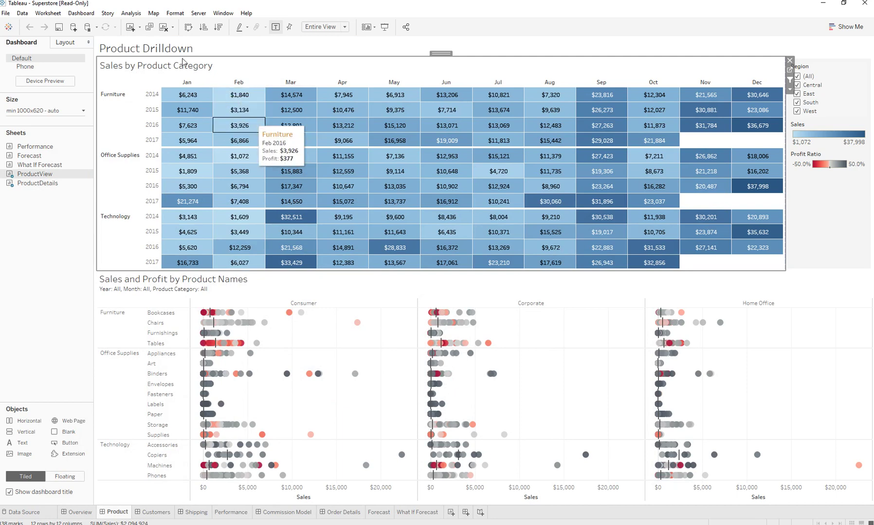
click(27, 18)
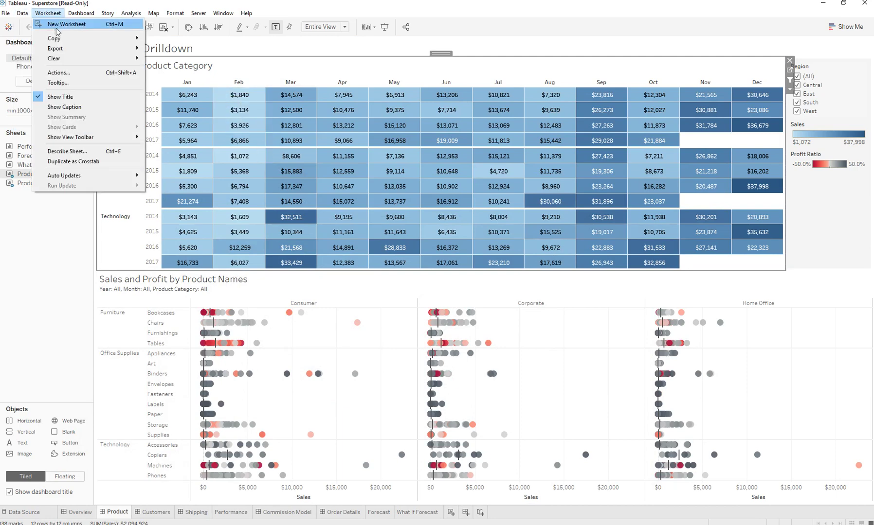
mouse_move(124, 44)
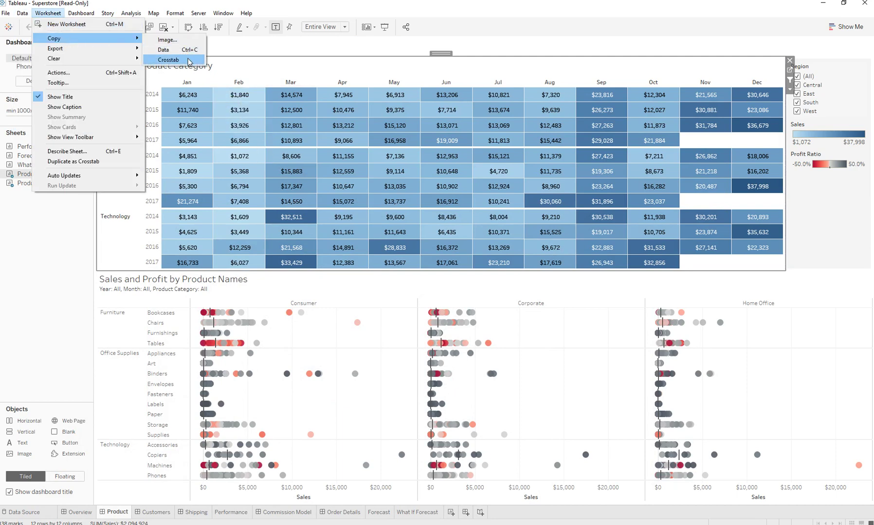
click(189, 40)
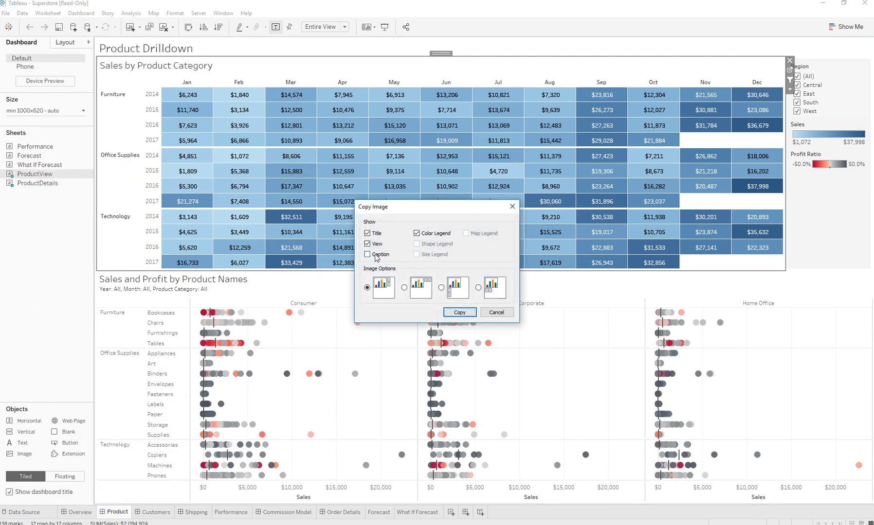
click(459, 312)
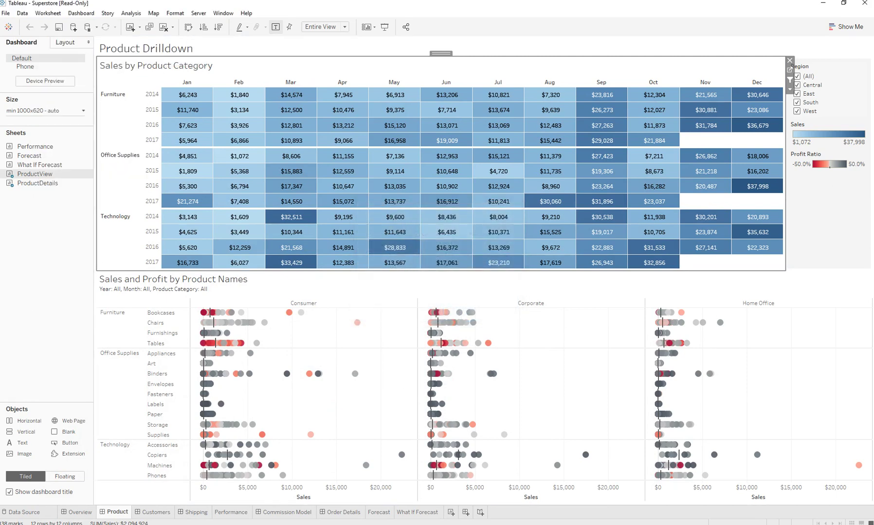
key(alt+Tab)
Paste the Sales by Product Category heatmap onto the slide, then resize it and place it over the scatter chart's left side.
click(359, 488)
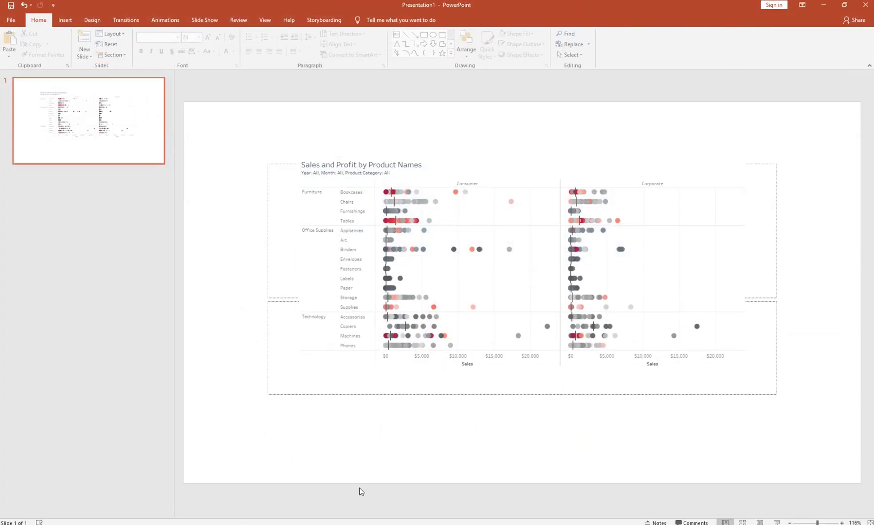
key(ctrl+v)
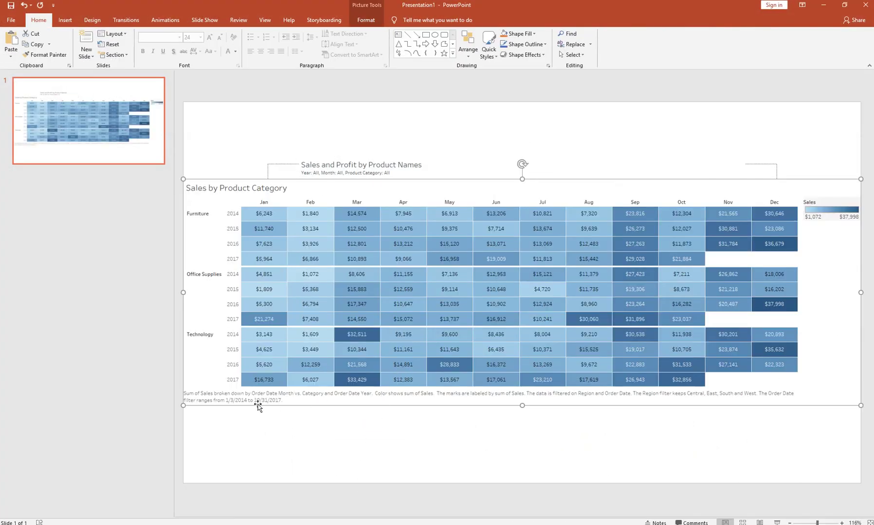
drag(208, 404, 495, 313)
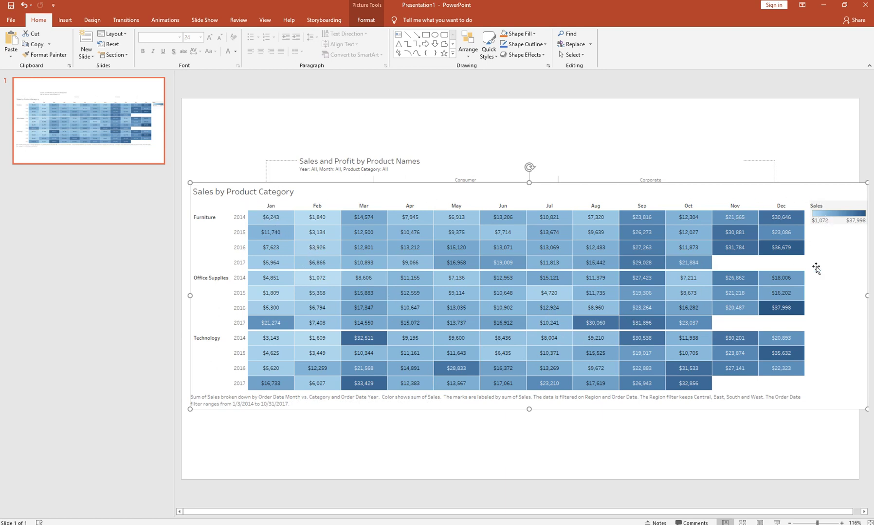
drag(863, 295, 454, 325)
drag(398, 334, 512, 317)
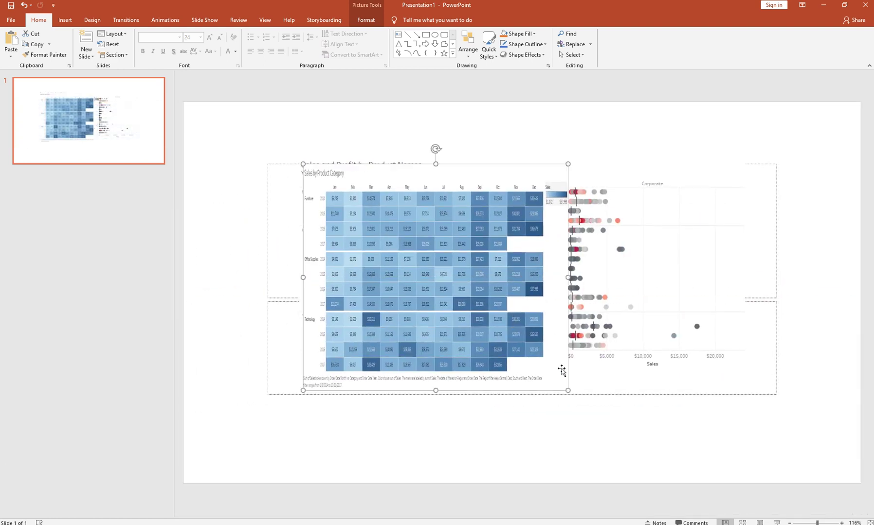
drag(568, 390, 675, 412)
drag(537, 364, 511, 310)
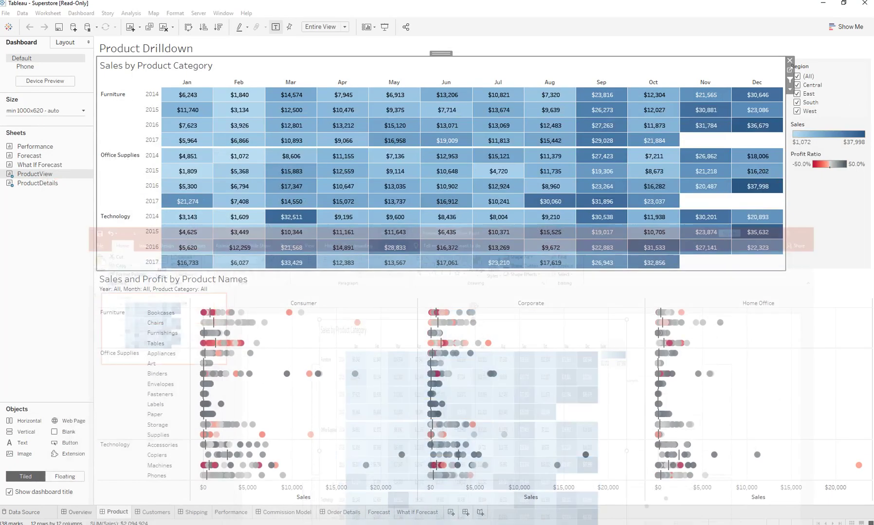
Export the ProductView sheet as an image, saving it as JPEG named ProductView in Documents.
click(45, 14)
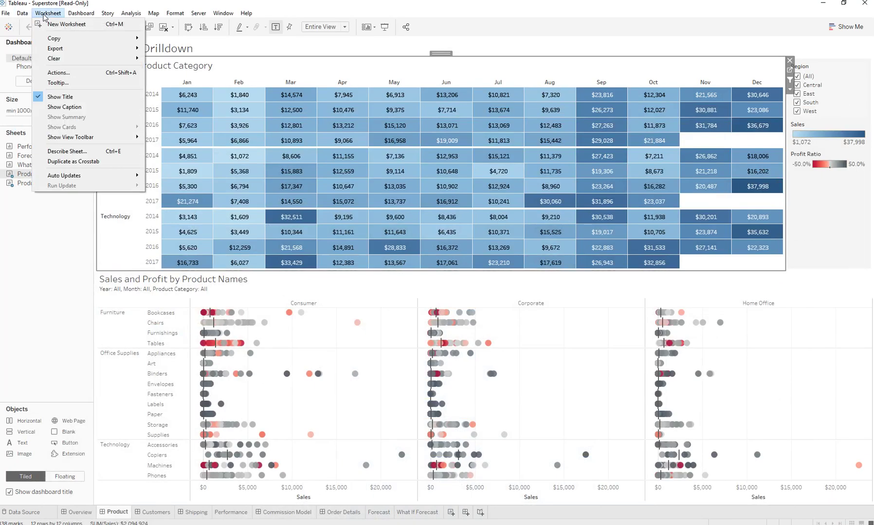
mouse_move(76, 48)
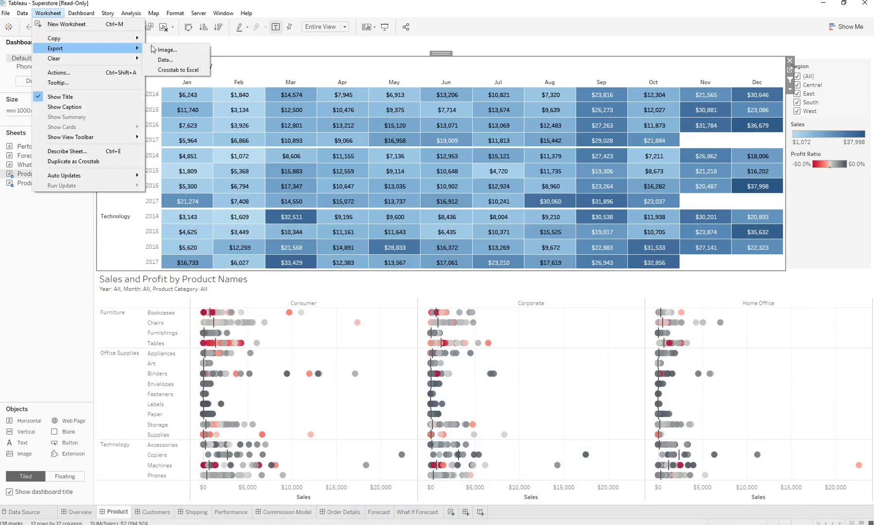
click(196, 54)
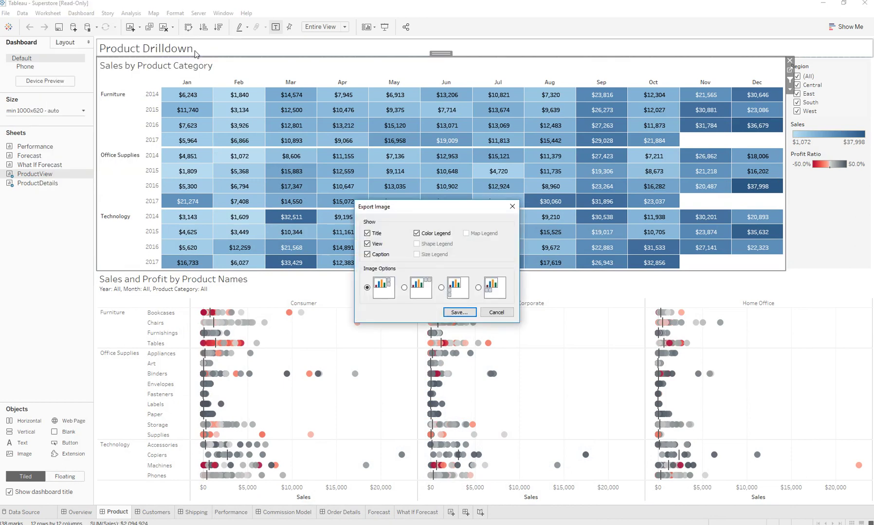
click(457, 312)
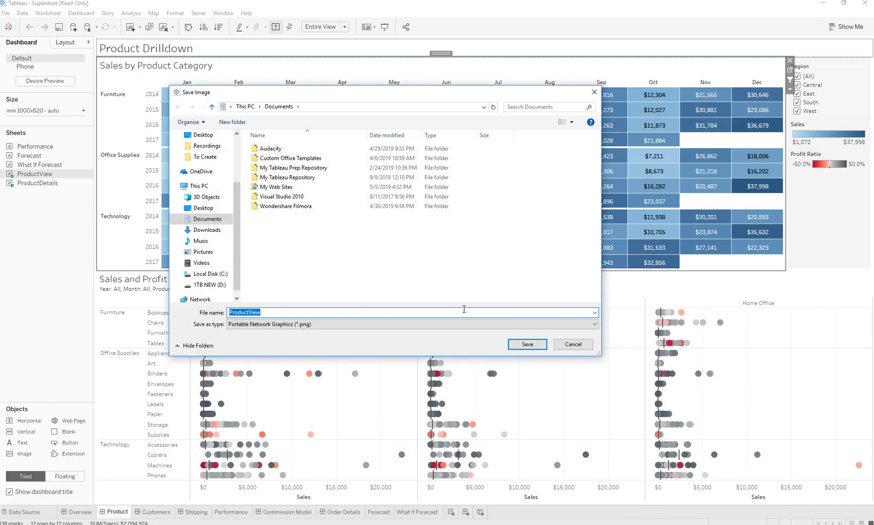
click(313, 324)
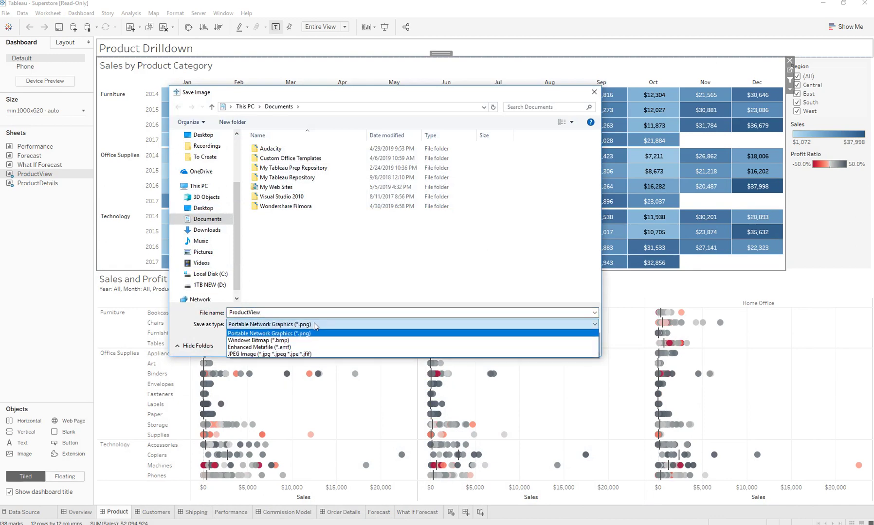
click(318, 358)
click(301, 314)
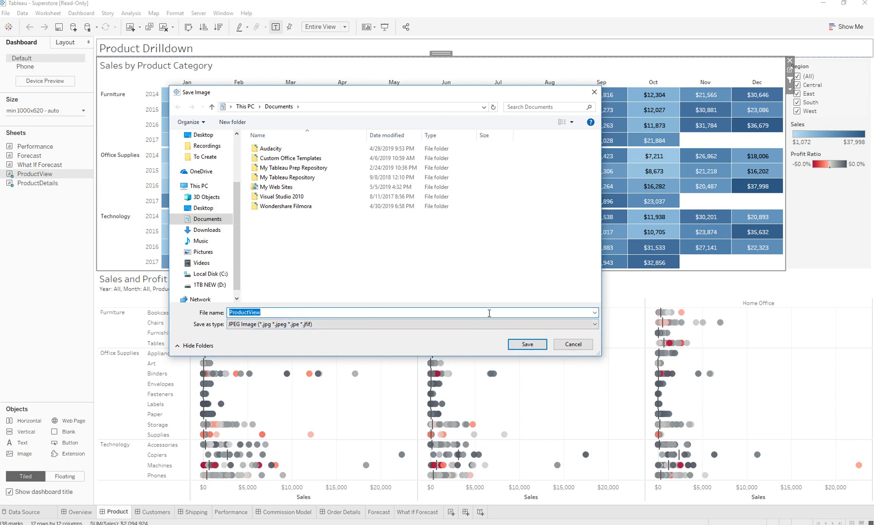
click(526, 345)
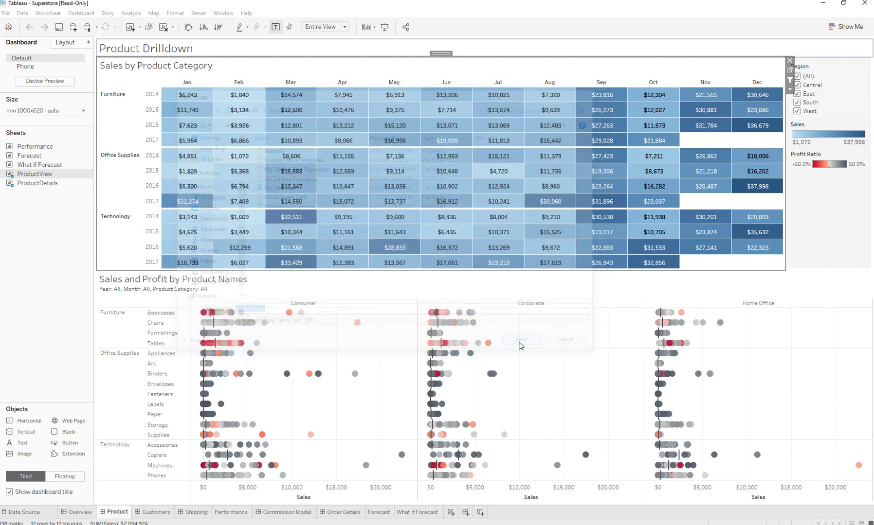
mouse_move(273, 236)
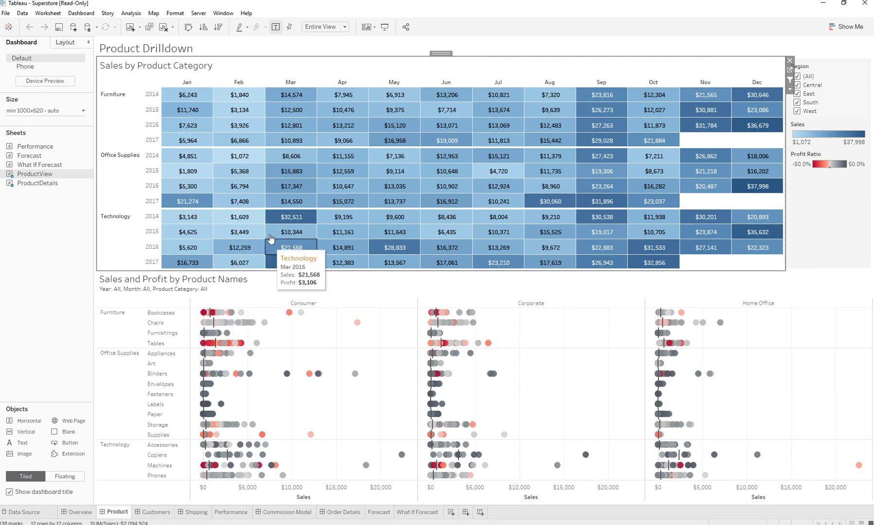